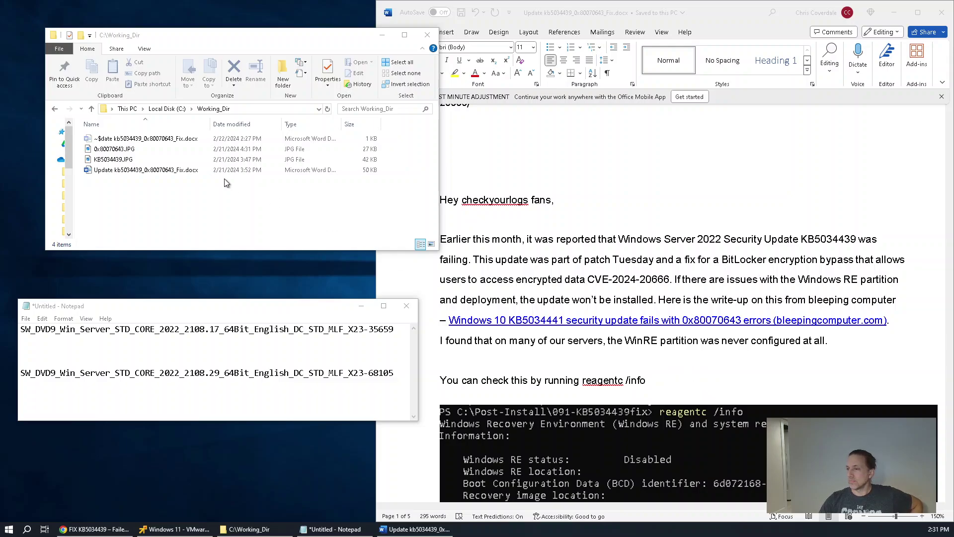
- View the 0x80070643 error and KB5034439 update screenshots, closing each afterward
double_click(141, 152)
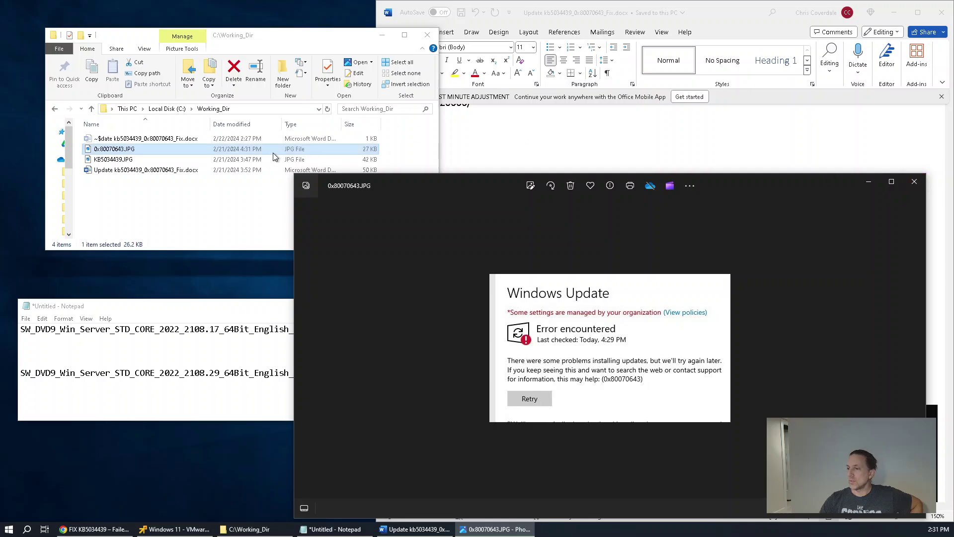
left_click(914, 184)
left_click(135, 160)
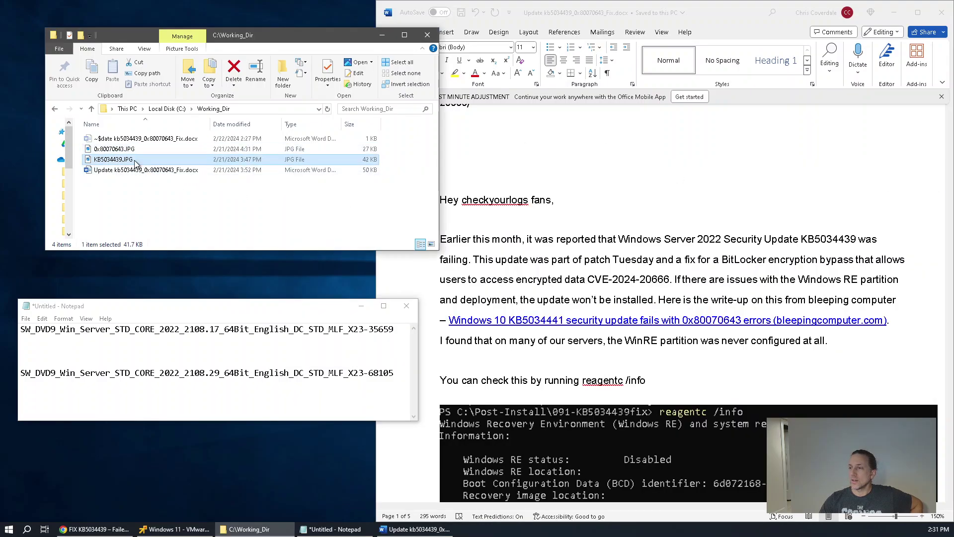
double_click(135, 161)
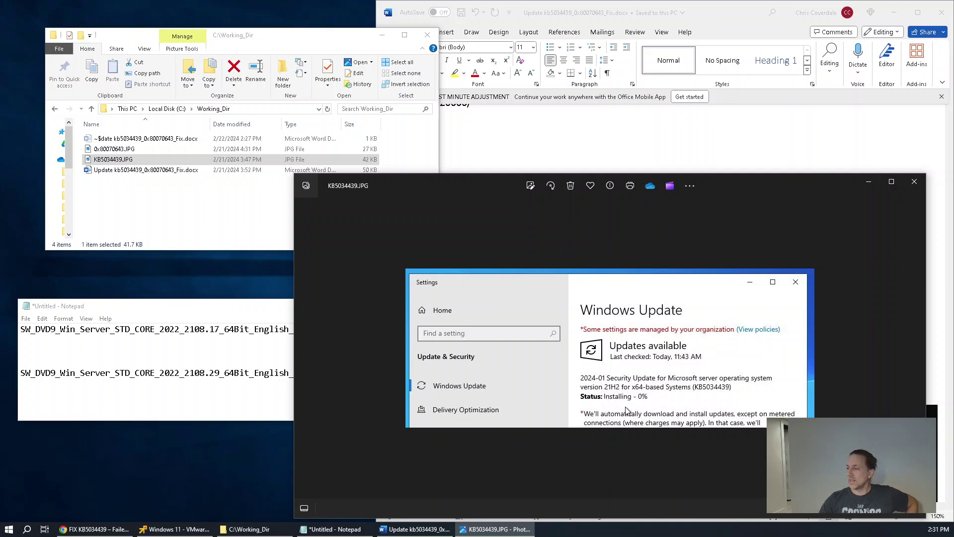
left_click(916, 181)
left_click(193, 151)
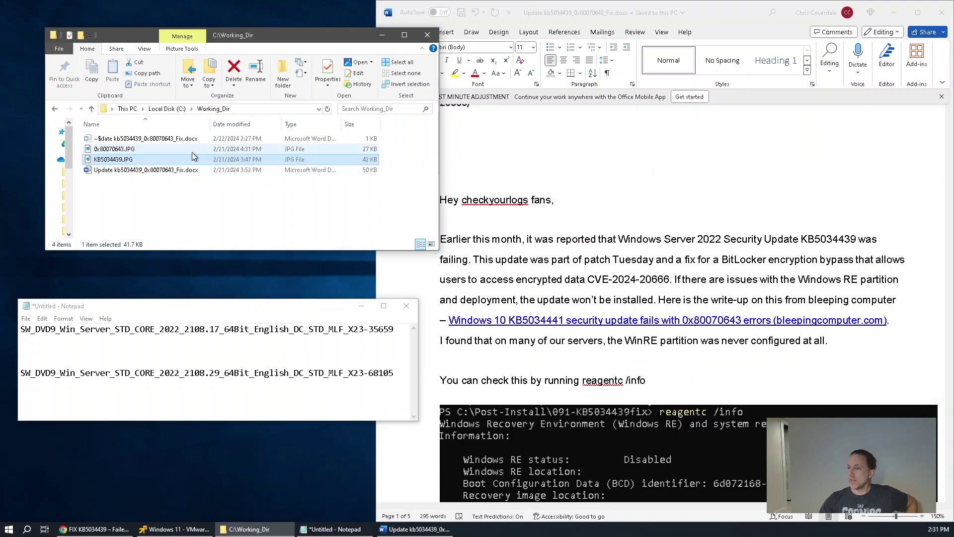
double_click(136, 150)
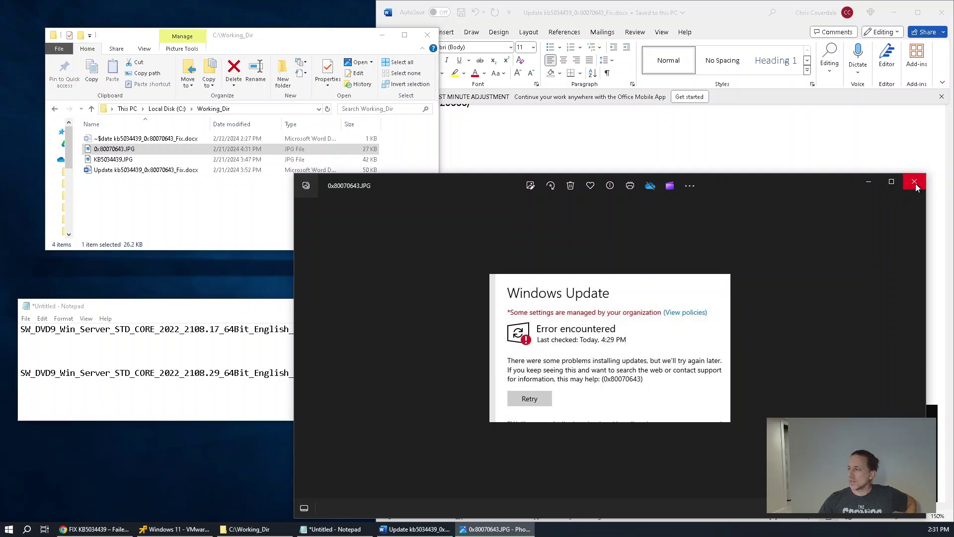
left_click(915, 183)
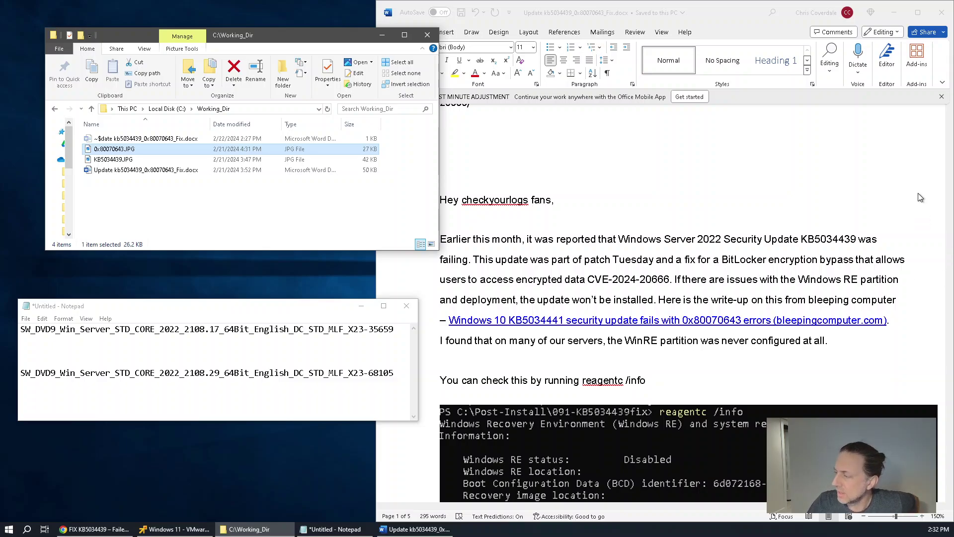
- Scroll through the write-up and highlight, then deselect, the checkyourlogs article URL
scroll(767, 265, "down", 2)
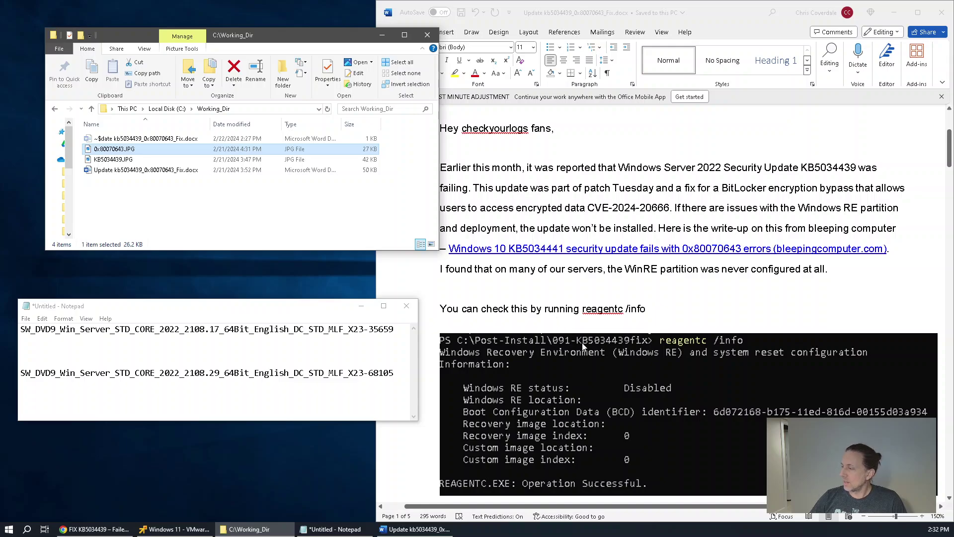
scroll(582, 342, "down", 1)
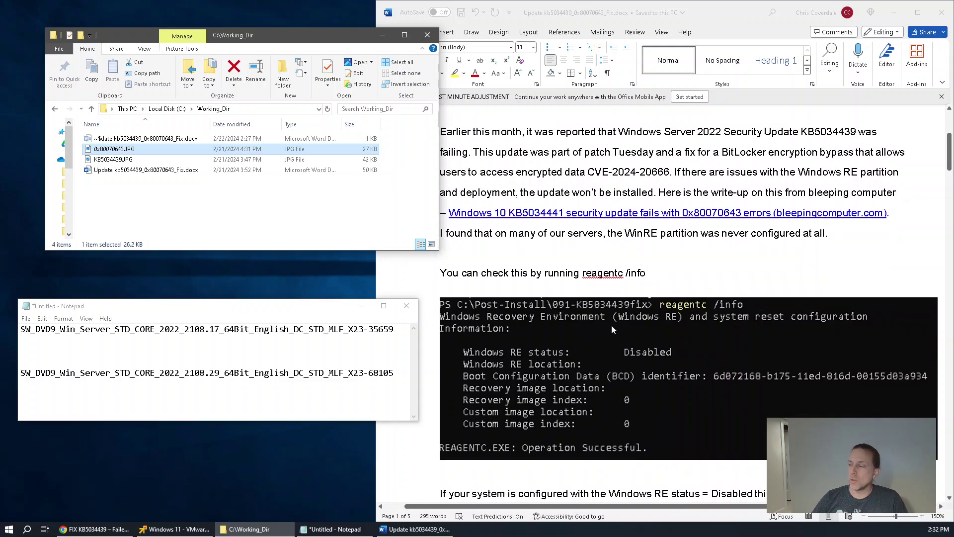
scroll(613, 357, "down", 6)
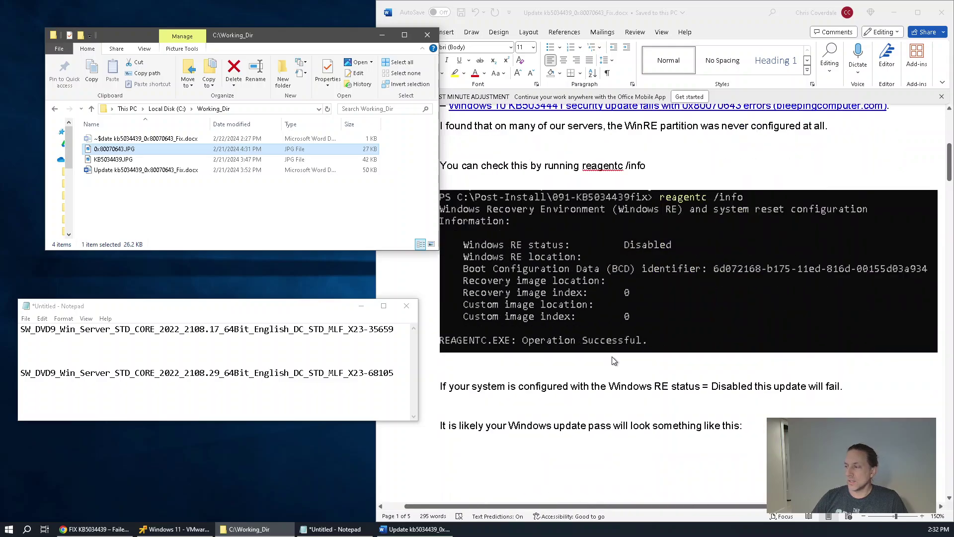
scroll(613, 356, "up", 7)
scroll(613, 356, "down", 2)
scroll(619, 354, "up", 5)
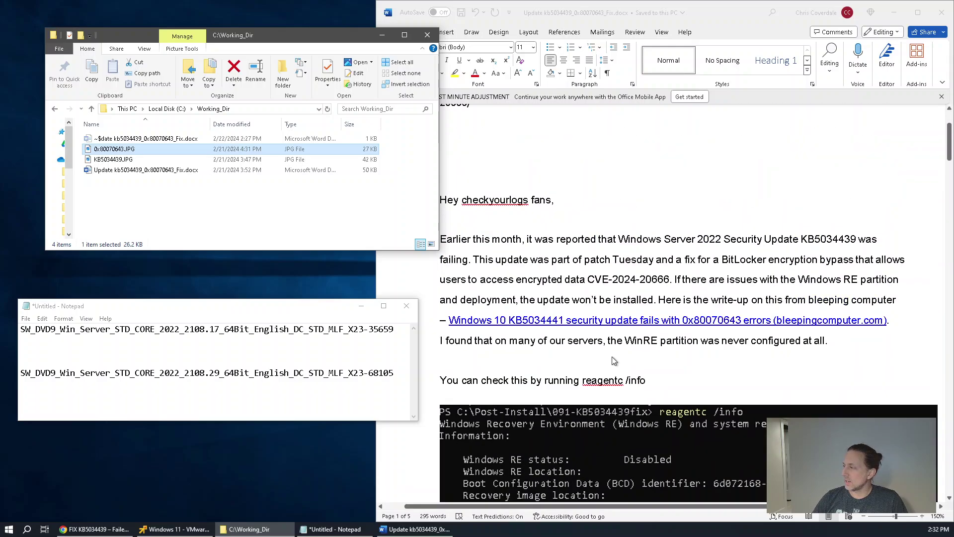
scroll(627, 350, "down", 5)
left_click_drag(950, 169, 949, 145)
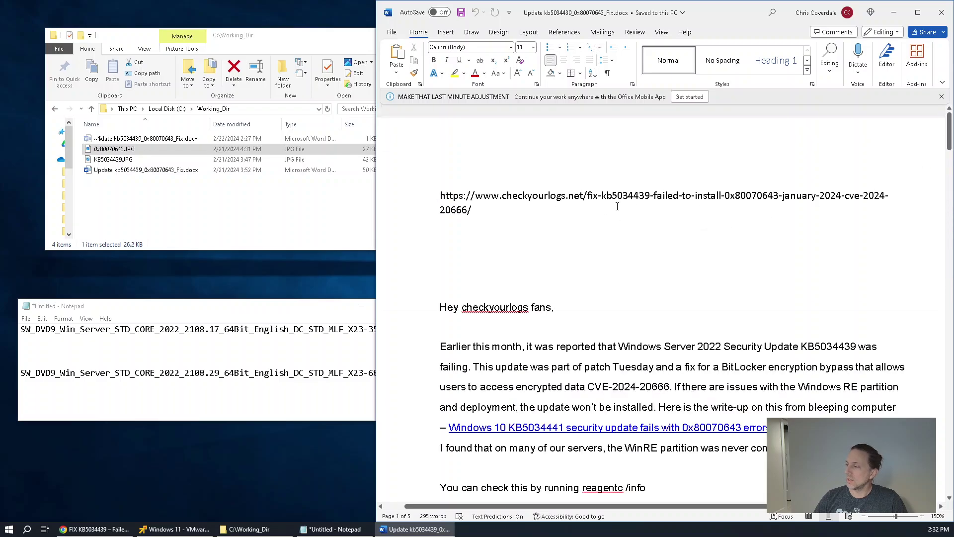
left_click_drag(620, 206, 476, 195)
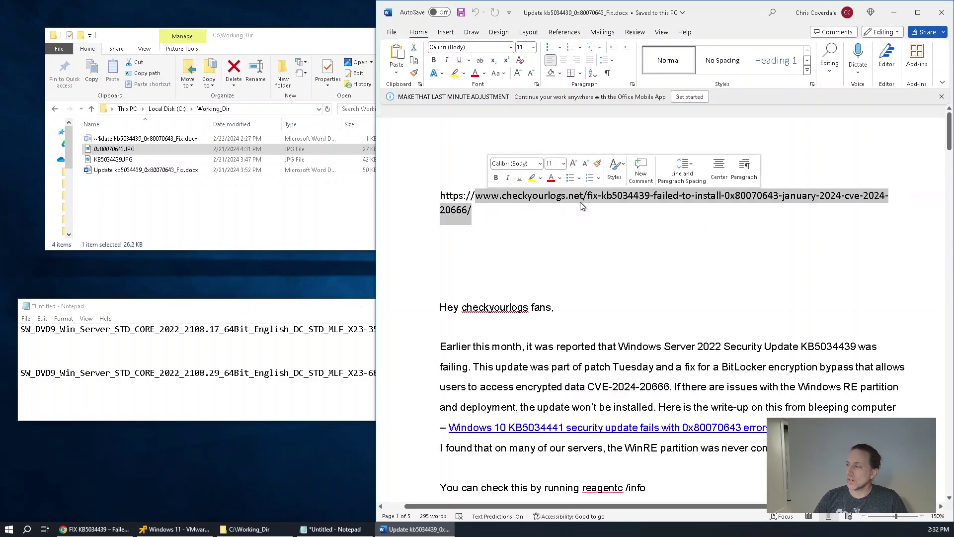
left_click(821, 240)
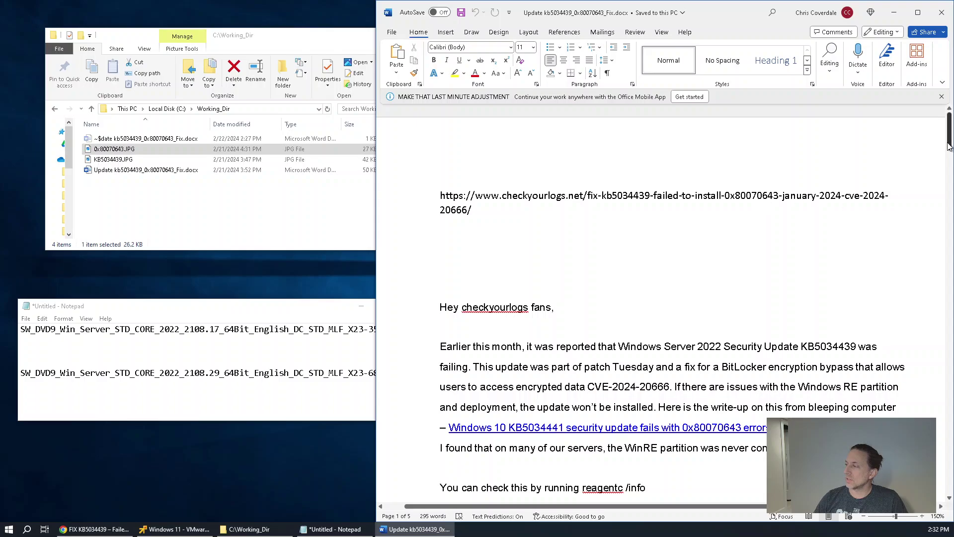
- Bring the page 4 reagentc /info screenshot showing Windows RE status Enabled into view
left_click_drag(949, 133, 949, 422)
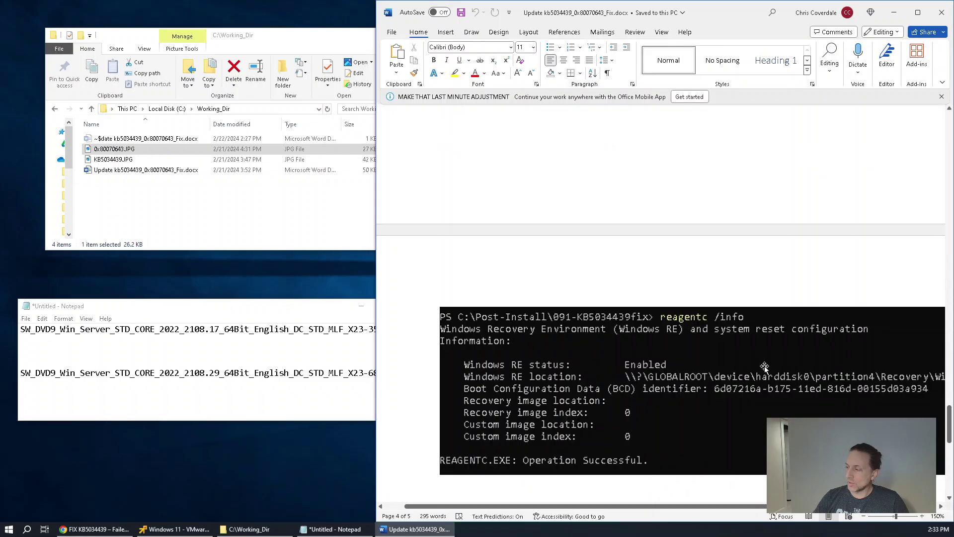
scroll(764, 367, "down", 4)
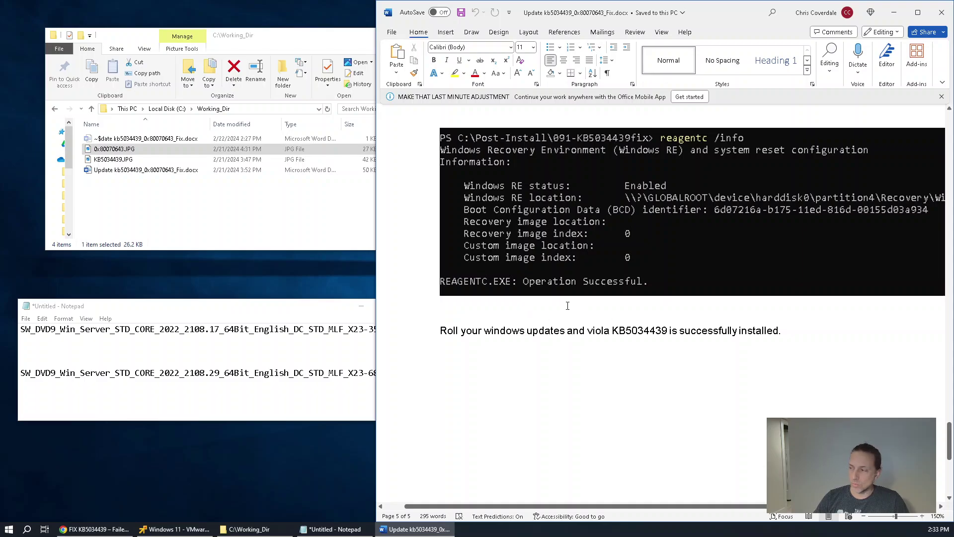
scroll(687, 279, "up", 4)
scroll(690, 278, "up", 2)
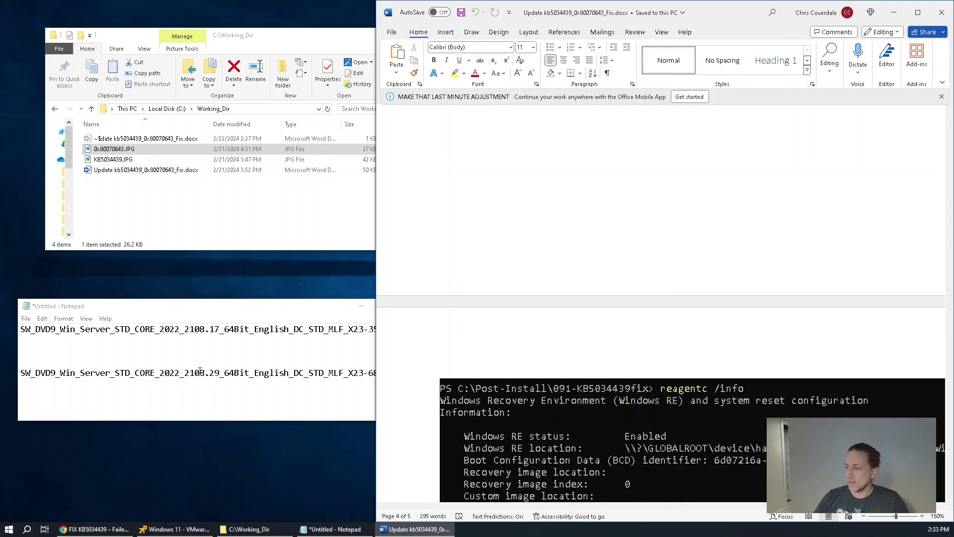
left_click(228, 309)
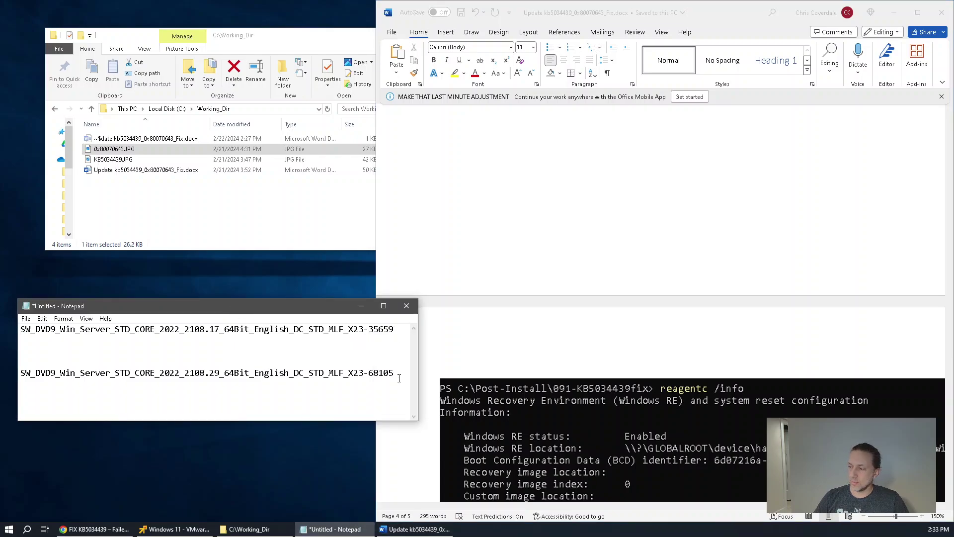
left_click_drag(387, 376, 312, 376)
left_click(210, 354)
left_click_drag(184, 376, 221, 376)
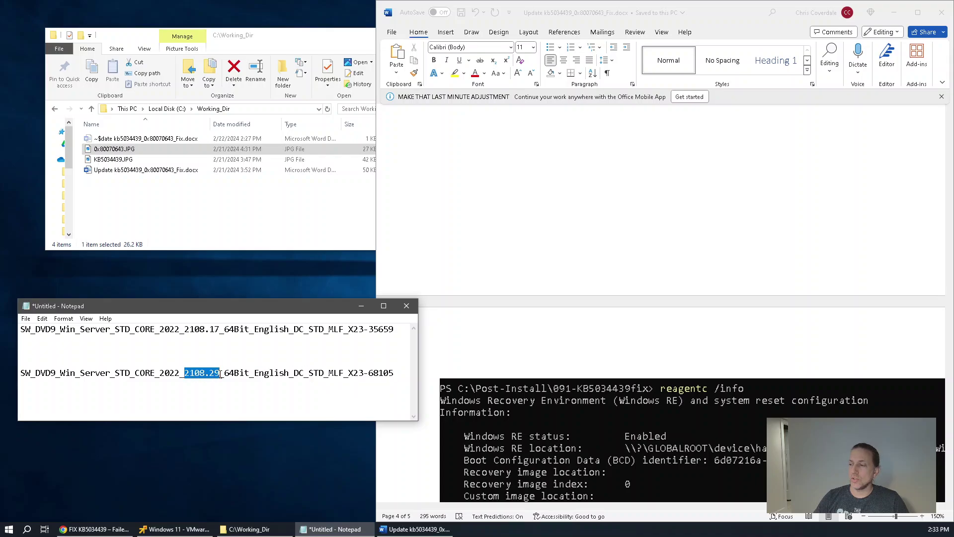
left_click_drag(185, 329, 221, 328)
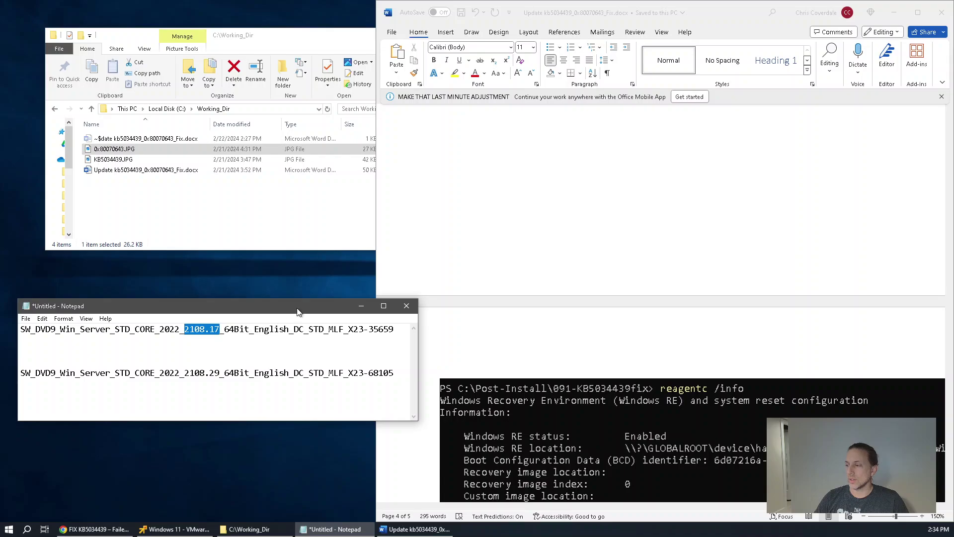
left_click_drag(185, 374, 221, 373)
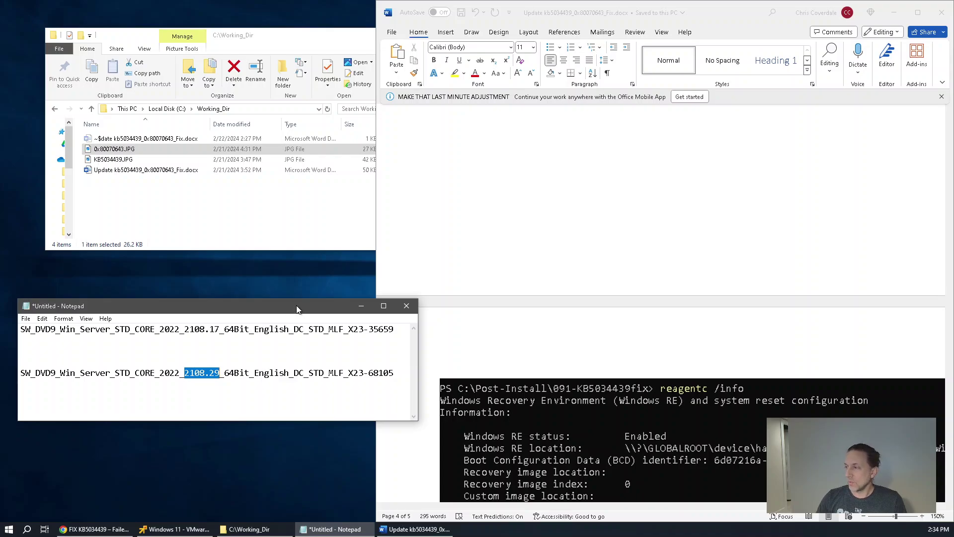
left_click(126, 202)
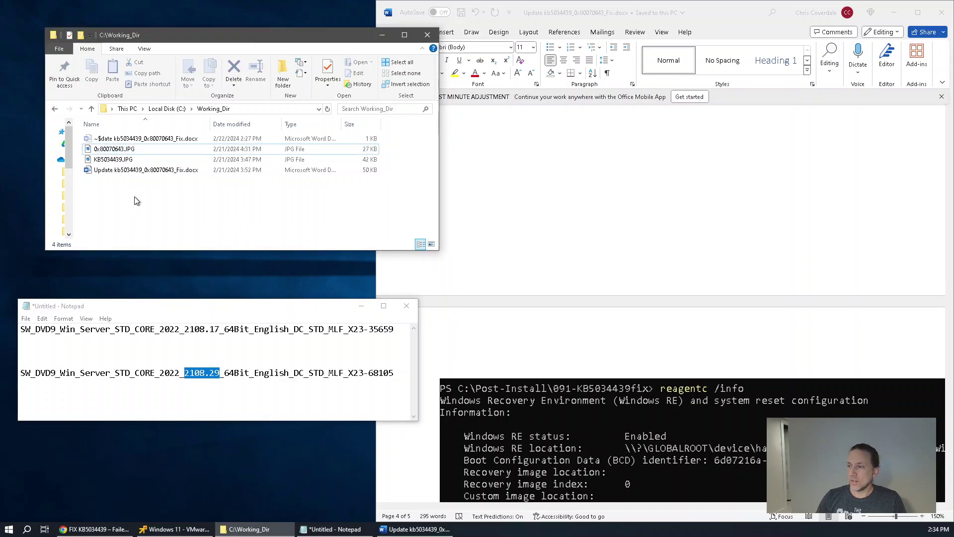
left_click(130, 170)
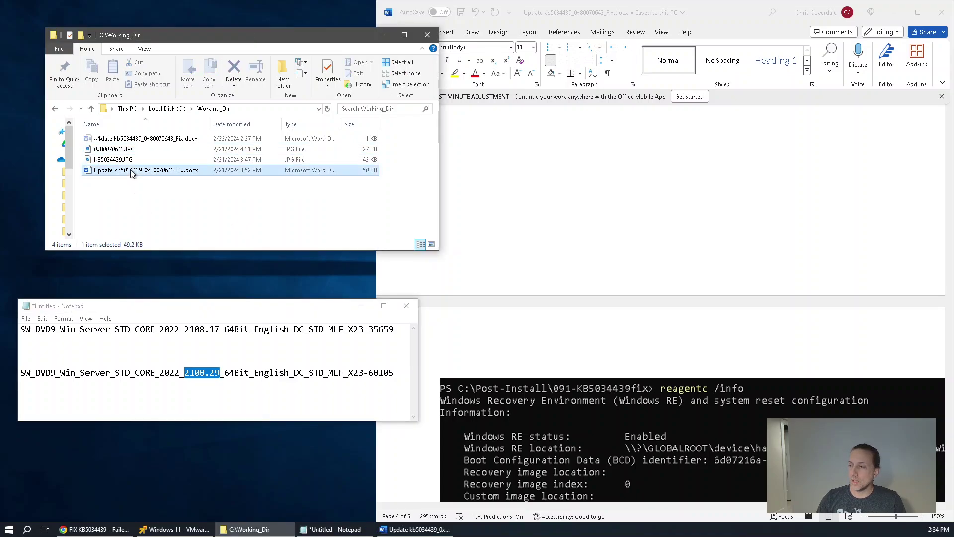
left_click(111, 196)
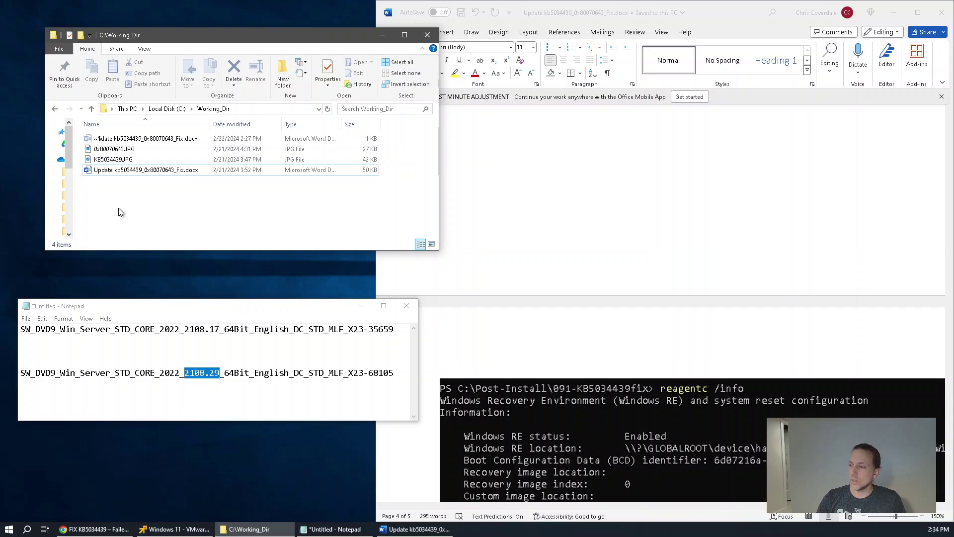
left_click(591, 211)
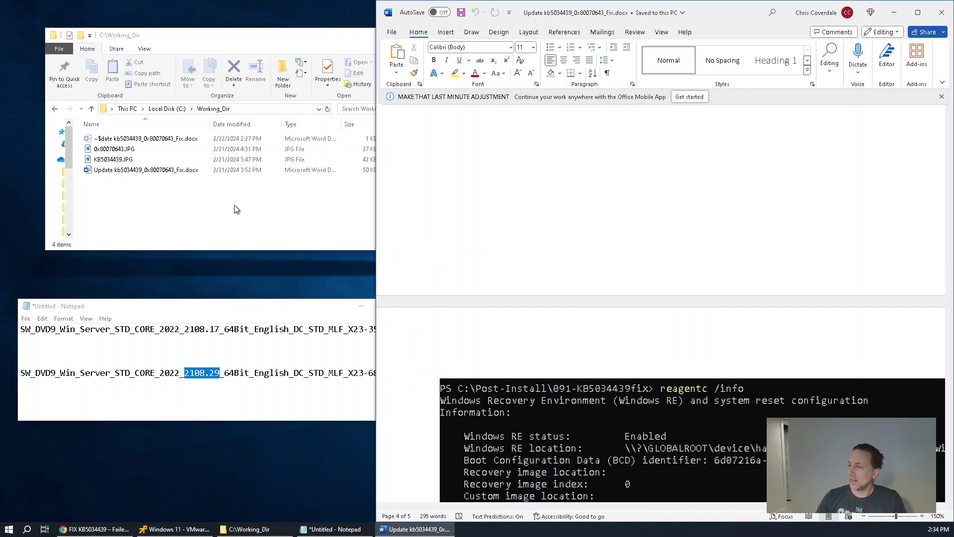